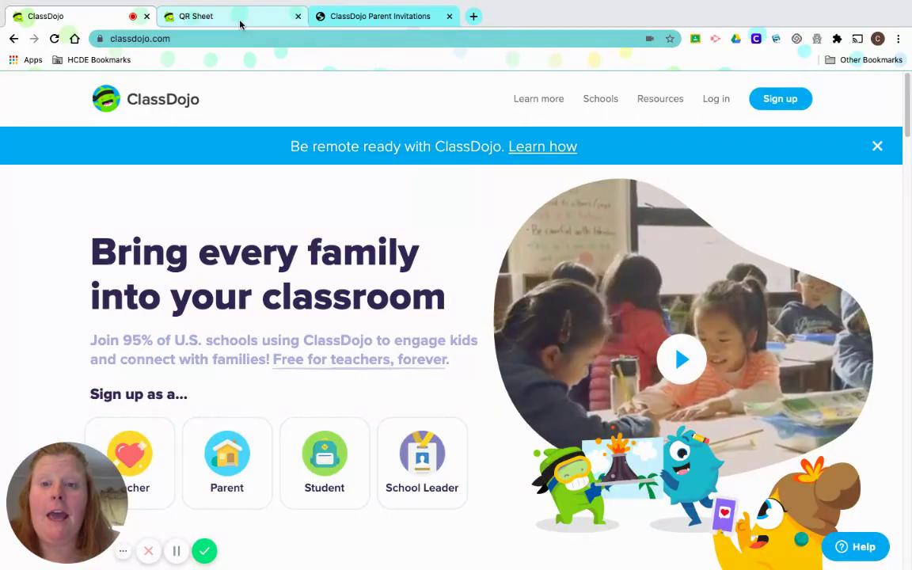
Switch to the QR Sheet document and look over the student's login poster on page 3.
click(233, 15)
scroll(325, 265, up, 2)
scroll(325, 266, up, 3)
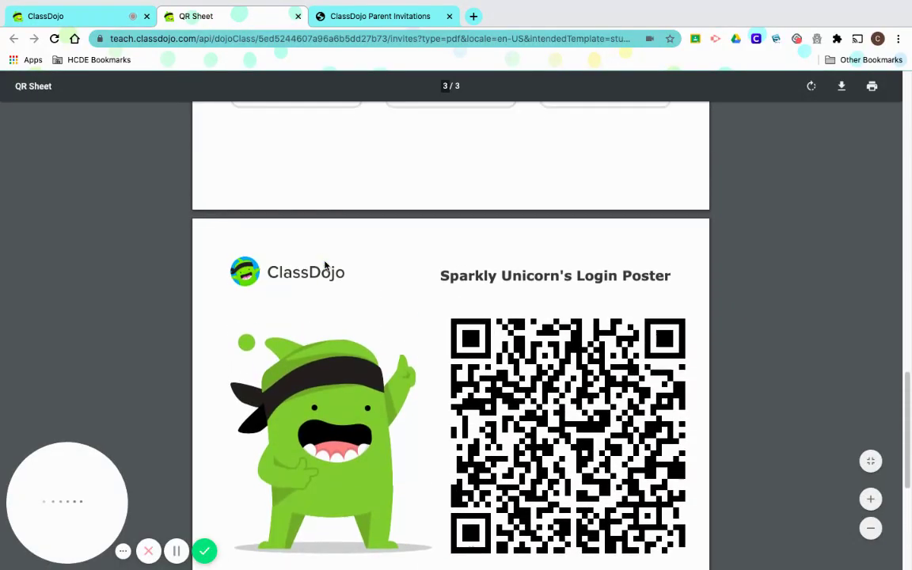
scroll(325, 265, down, 1)
scroll(325, 265, down, 1)
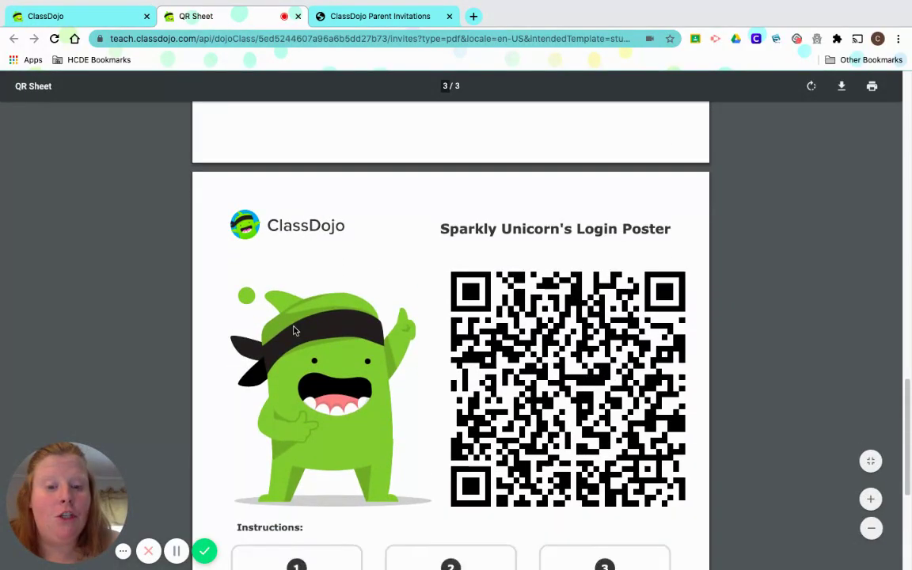
scroll(295, 326, up, 1)
scroll(305, 301, up, 1)
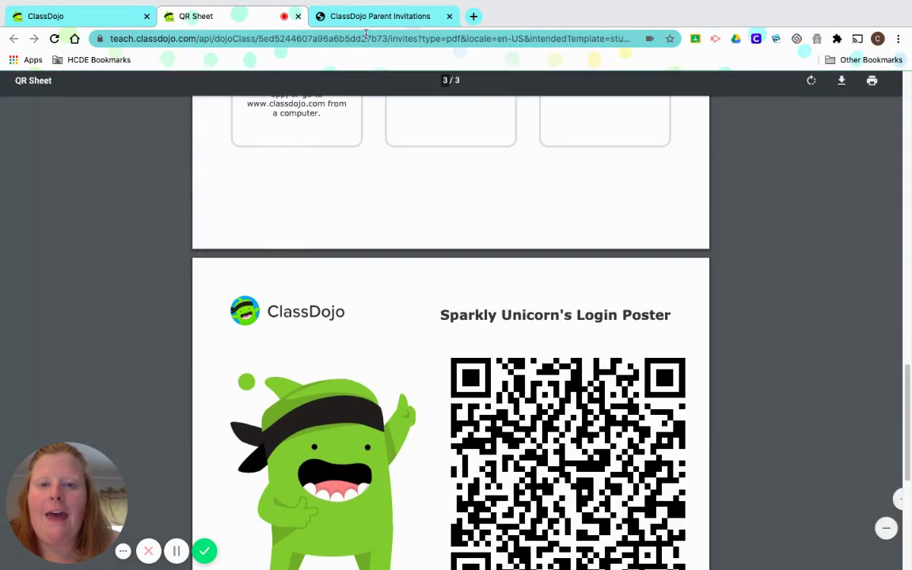
Open the ClassDojo Parent Invitations document and review the parent joining instructions on page 2.
click(376, 17)
scroll(397, 364, down, 3)
scroll(396, 364, up, 1)
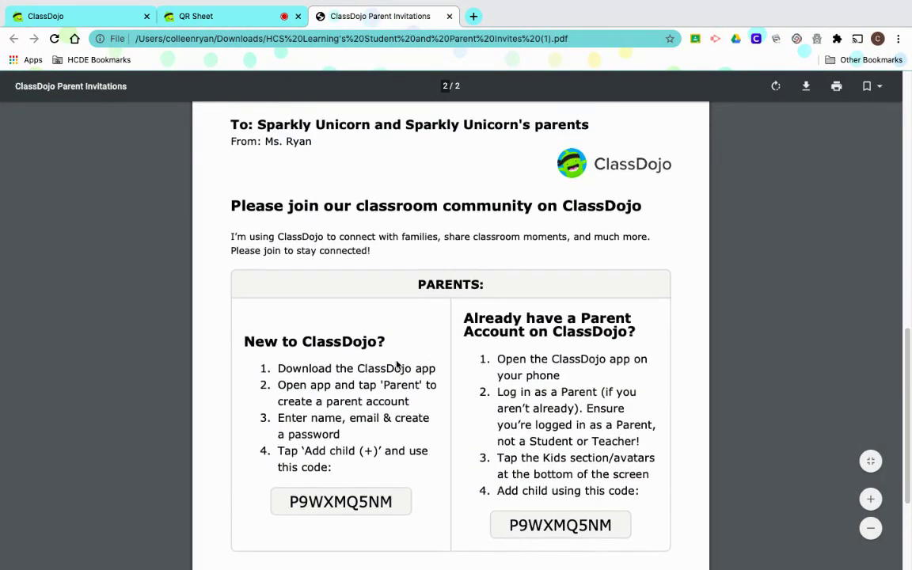
Start signing up for ClassDojo as a parent and check the new-account instructions in the parent invitation.
click(87, 19)
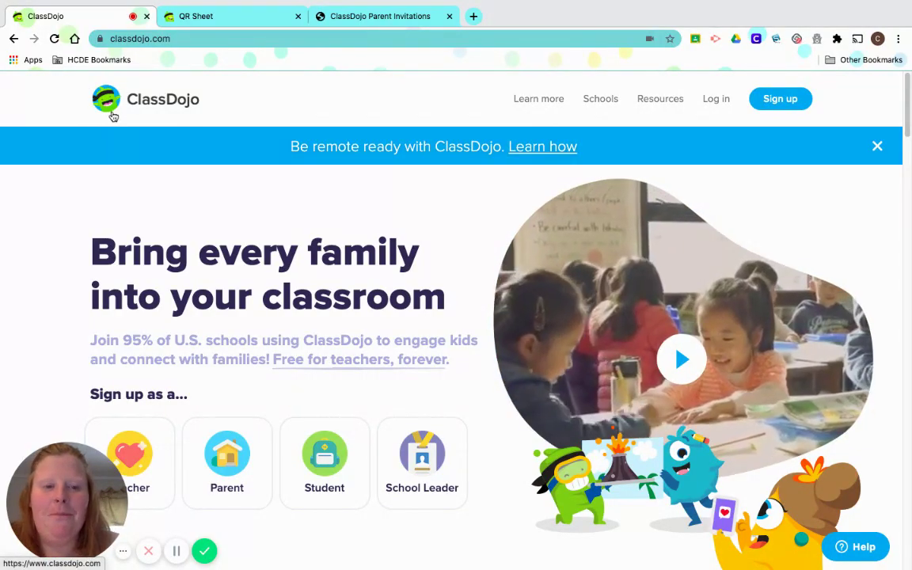
click(772, 102)
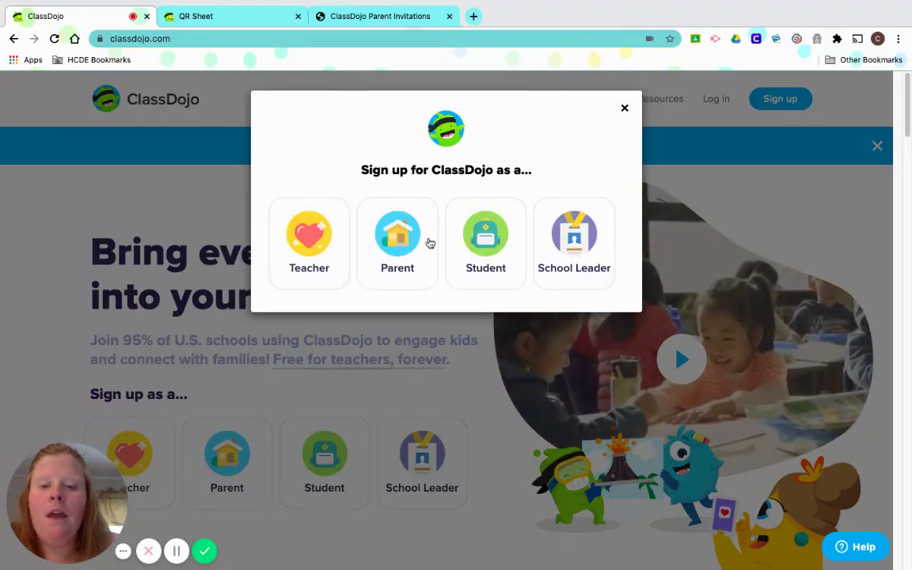
click(413, 246)
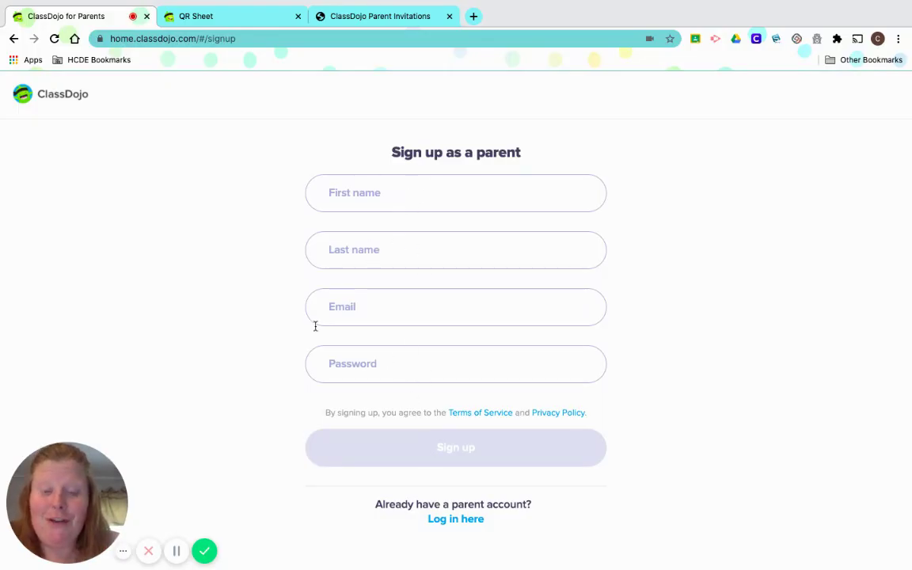
click(355, 16)
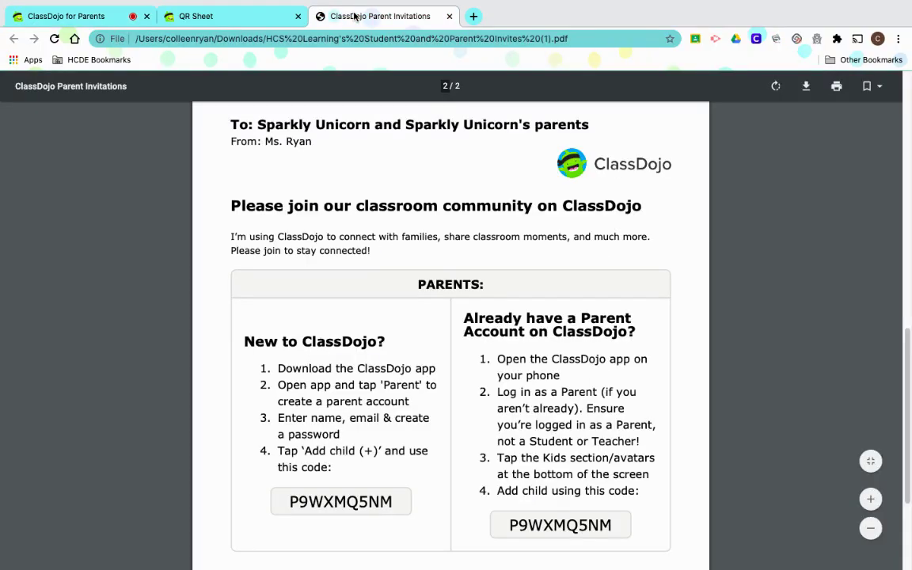
scroll(359, 326, down, 1)
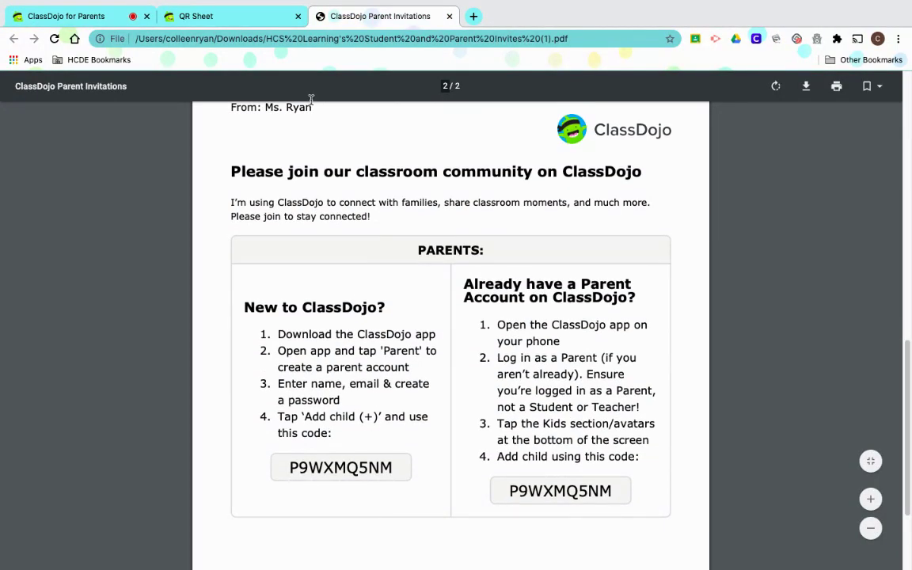
Log in to the existing parent account with its email and password, and refuse to have the browser save the password.
click(89, 18)
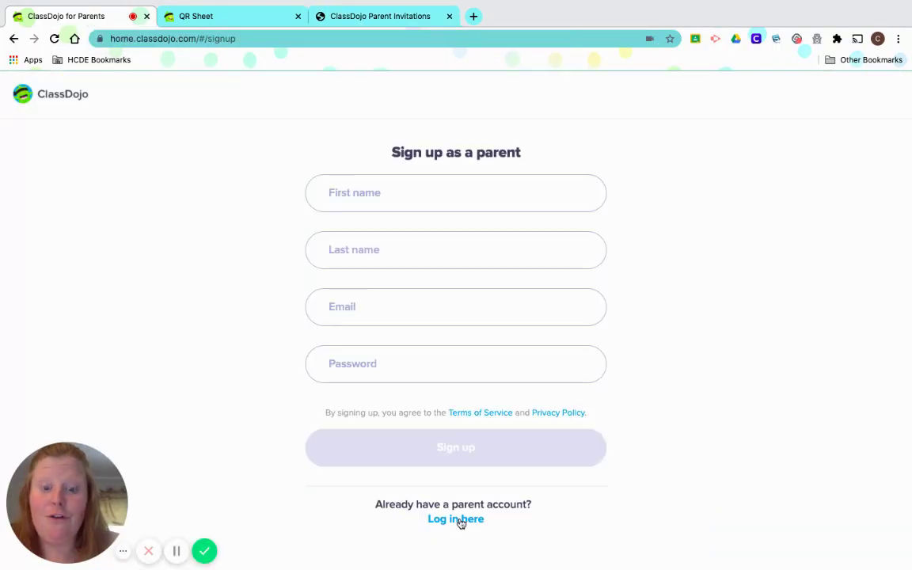
click(442, 522)
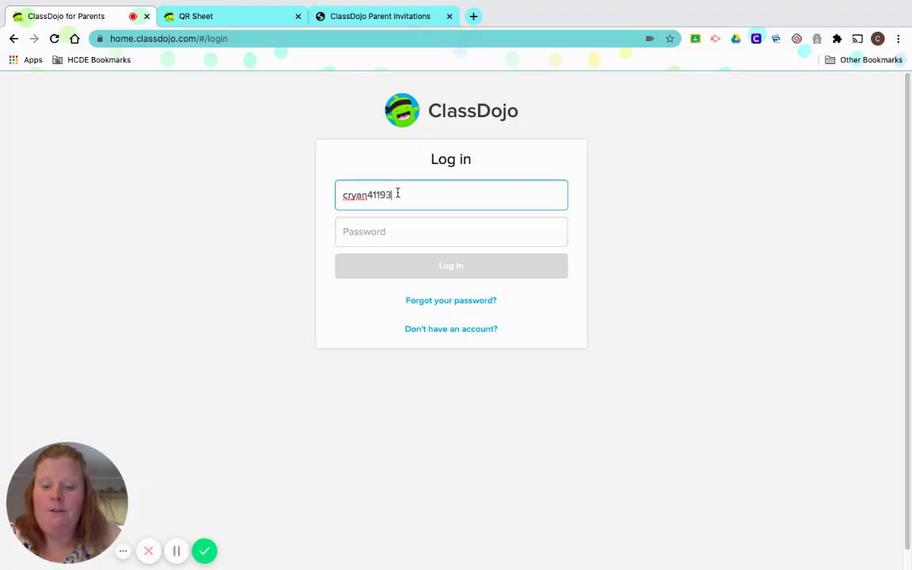
text(m)
key(Tab)
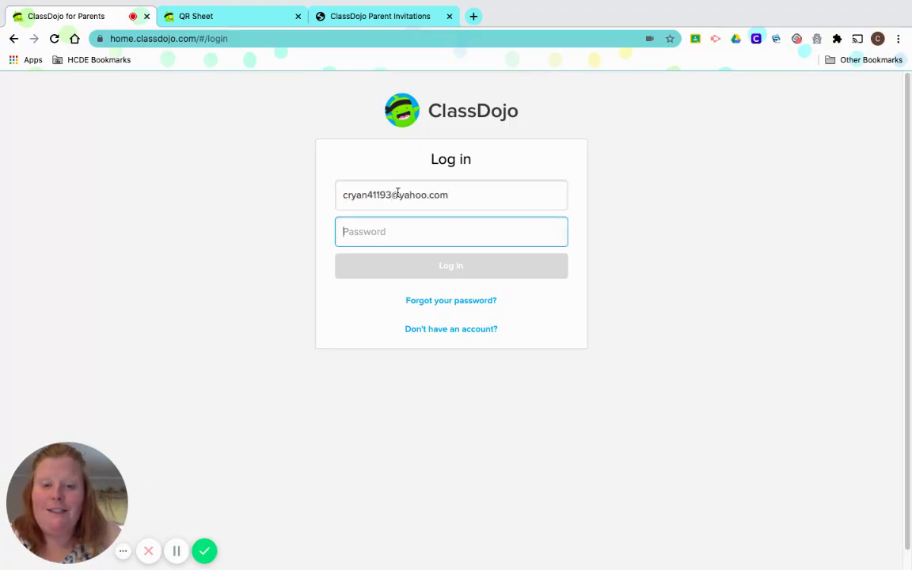
text(******)
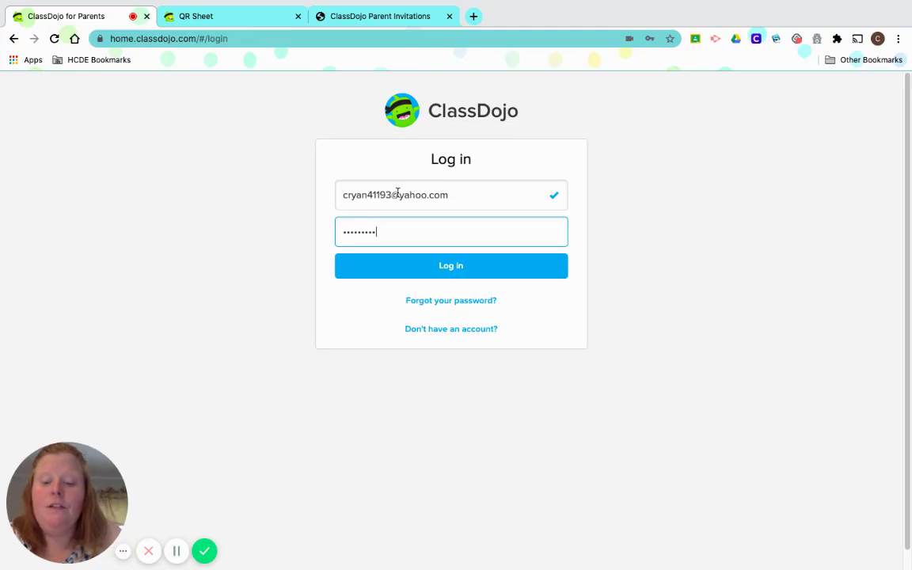
key(Return)
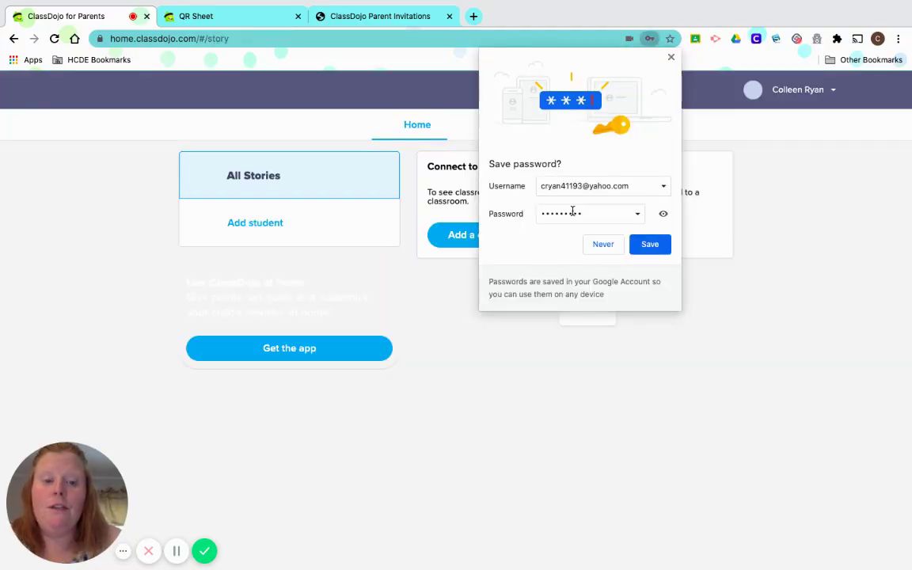
click(606, 244)
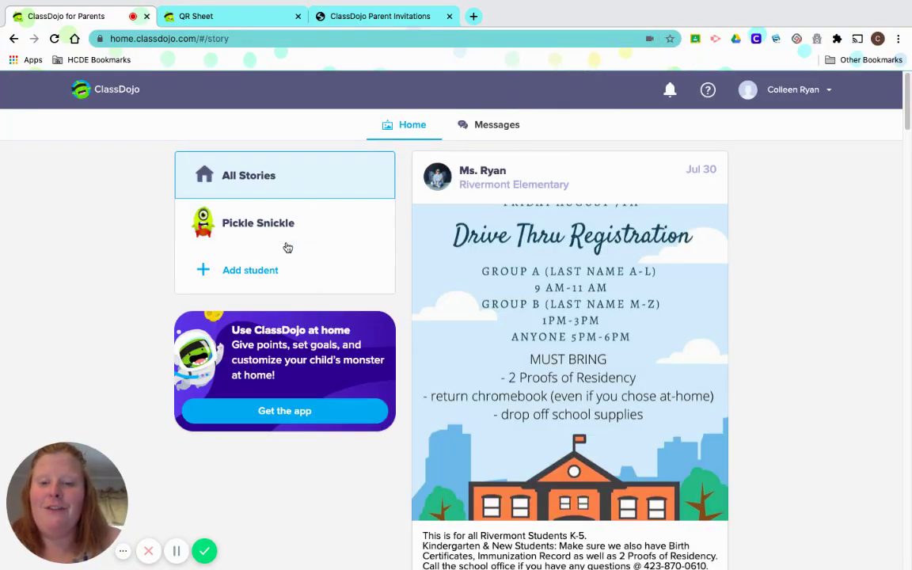
Start adding a child using a code, and copy the parent code from the Parent Invitations document.
click(219, 274)
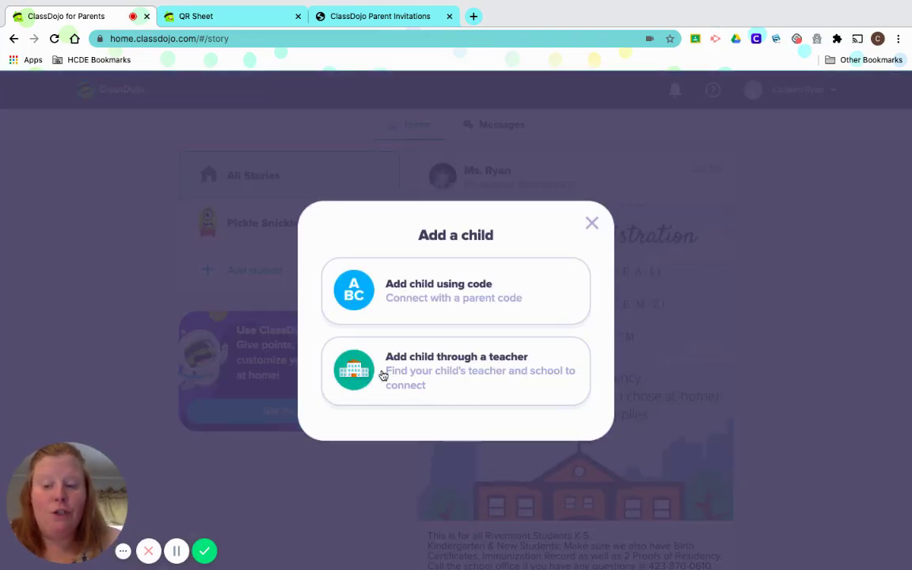
click(379, 291)
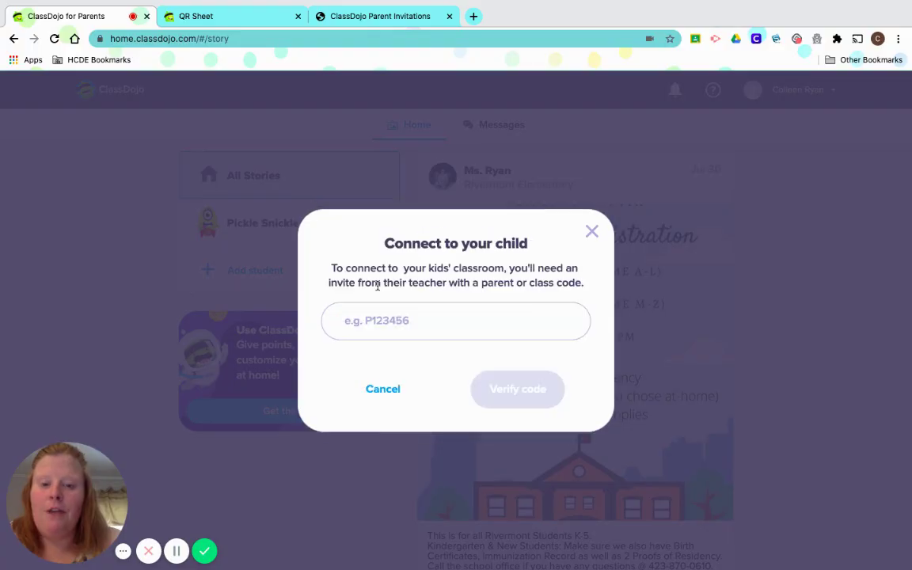
click(393, 17)
scroll(399, 381, down, 2)
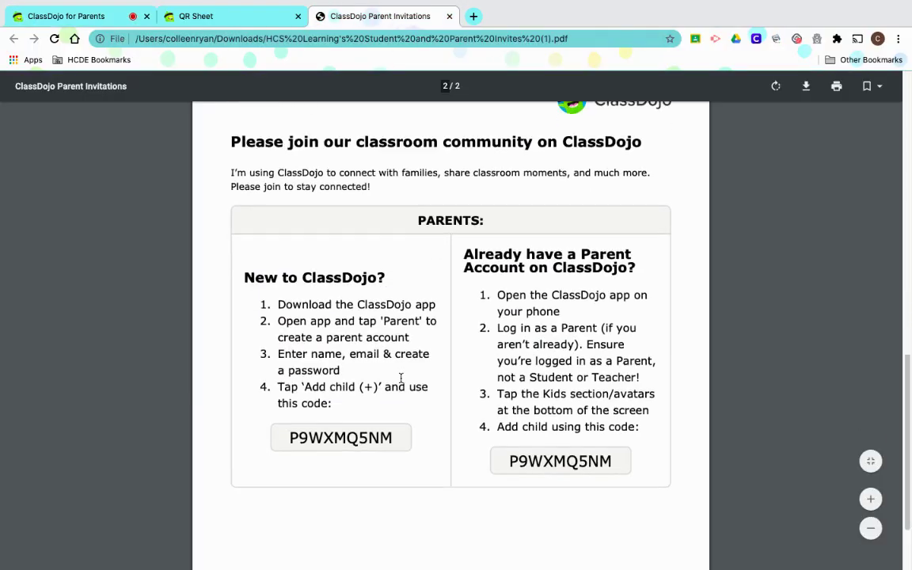
drag(390, 421, 291, 410)
key(super+c)
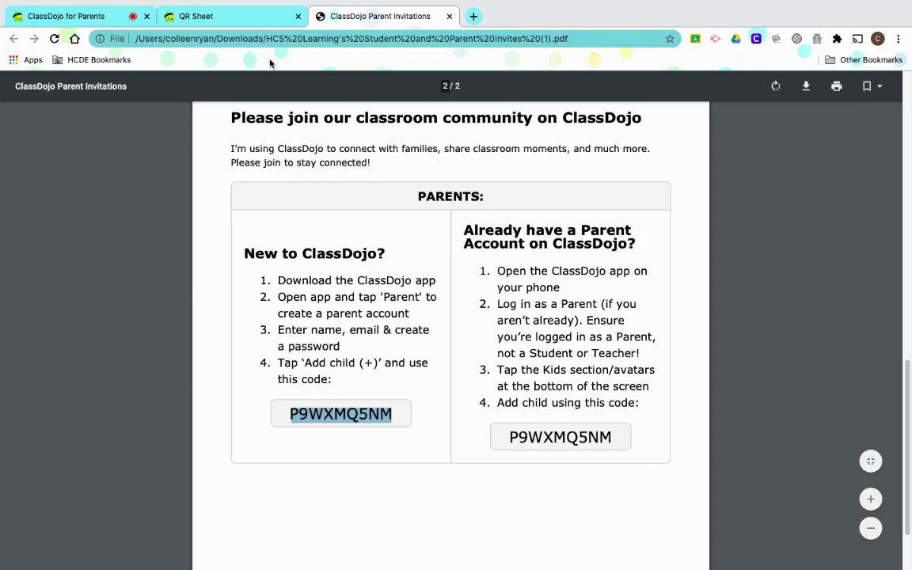
Paste the copied parent code into the Connect to your child form and verify it to add the student.
click(236, 15)
click(96, 15)
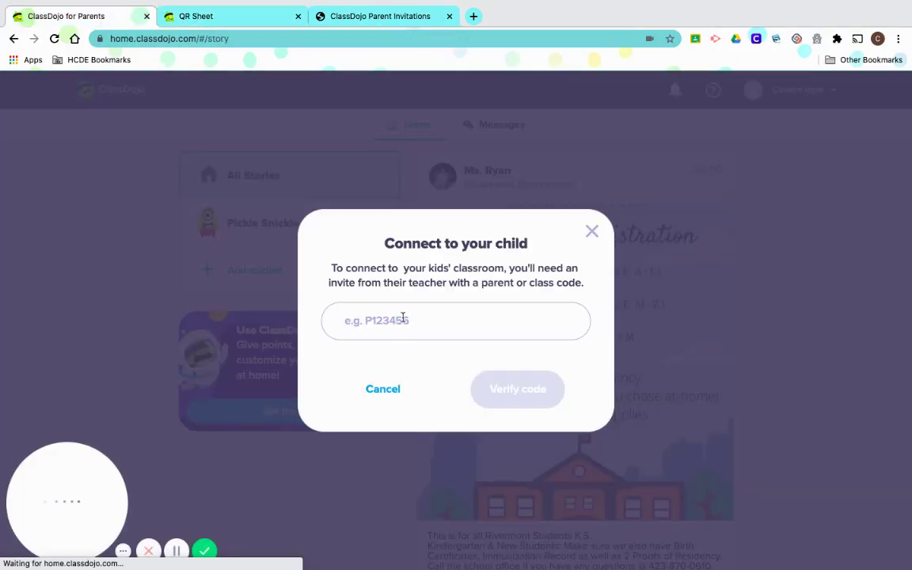
click(403, 318)
key(super+v)
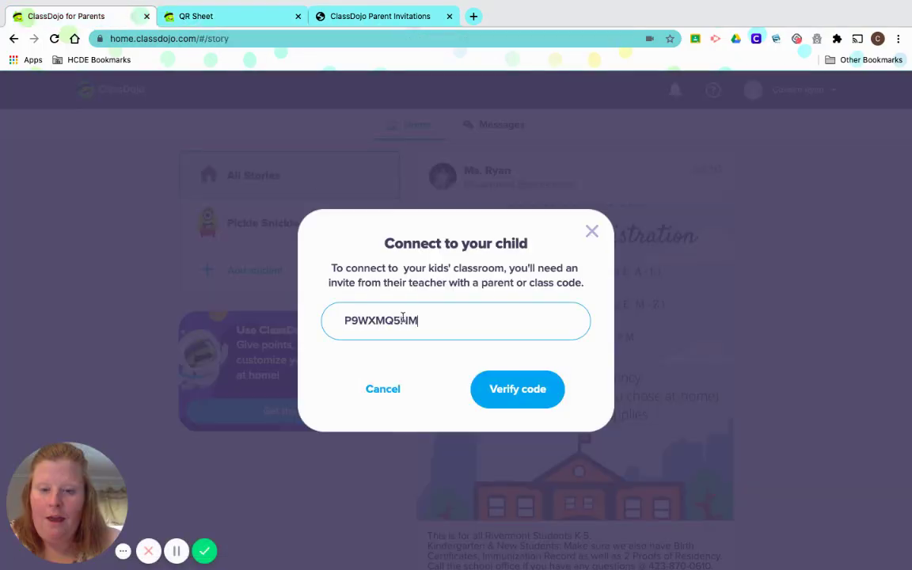
click(519, 390)
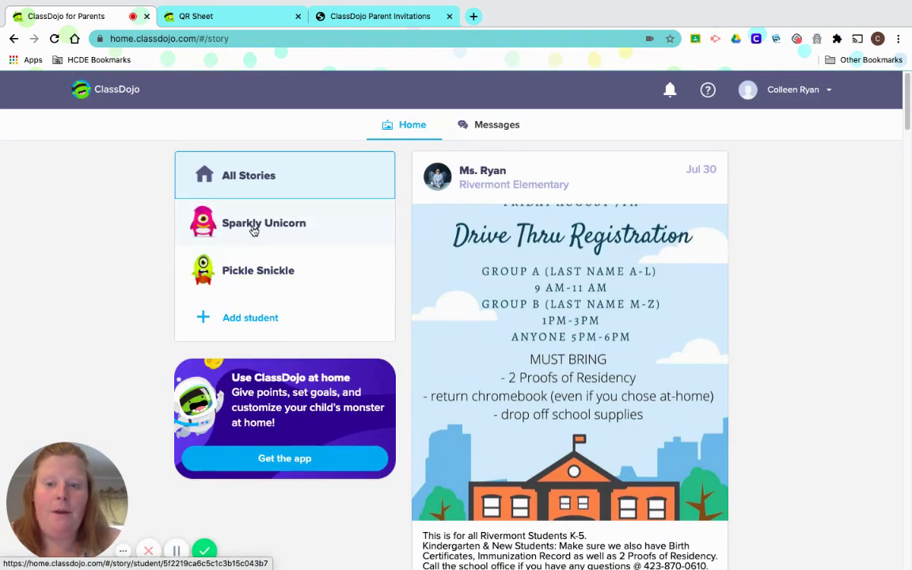
Browse the school announcement and student portfolio posts in the All Stories feed.
scroll(488, 331, down, 15)
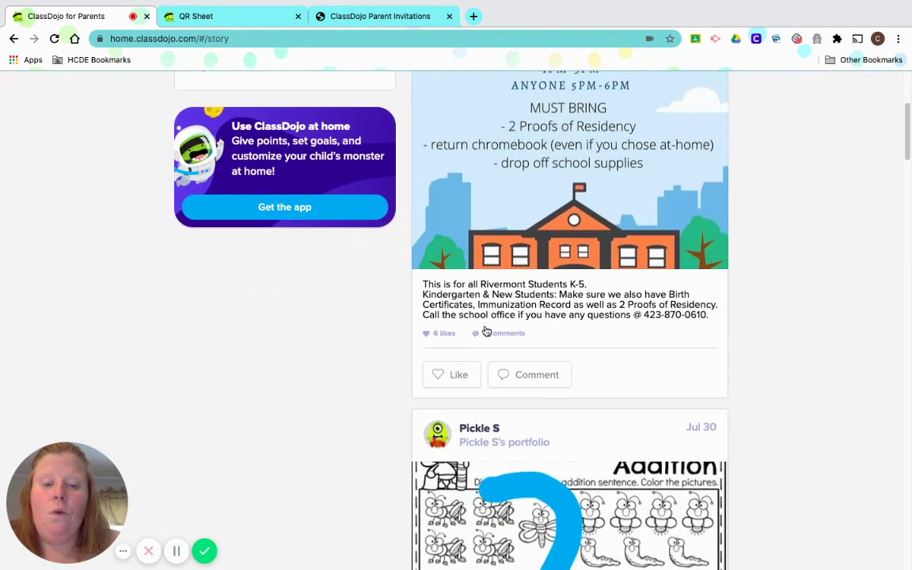
scroll(487, 331, up, 15)
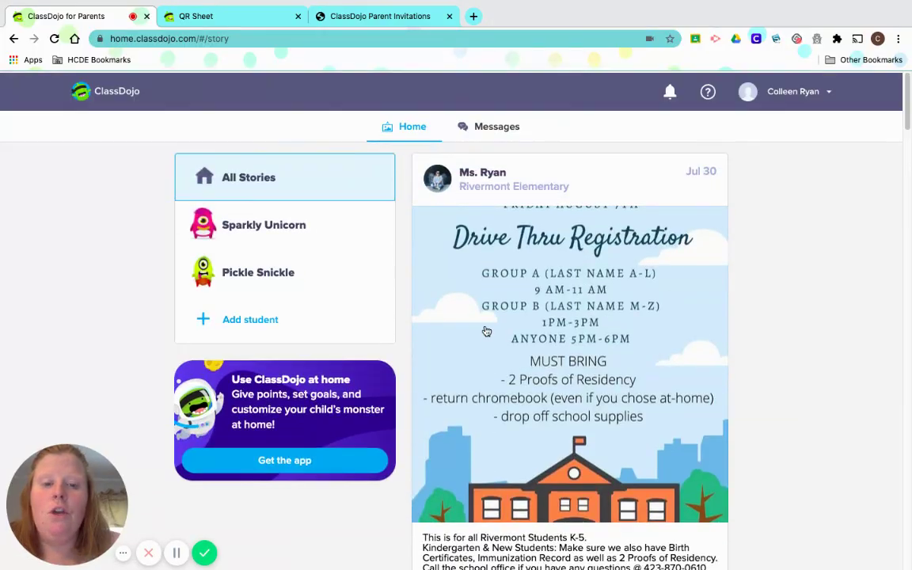
scroll(475, 349, down, 10)
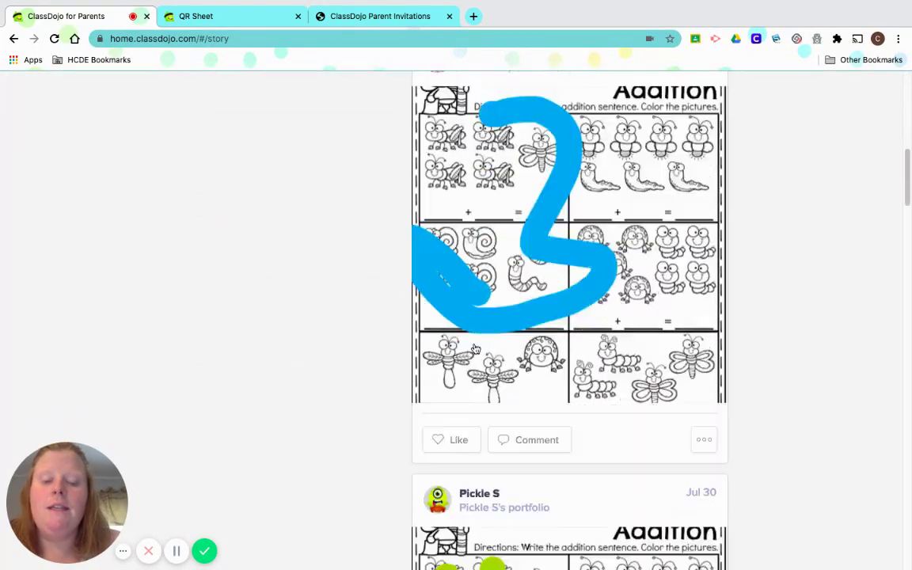
scroll(475, 349, up, 10)
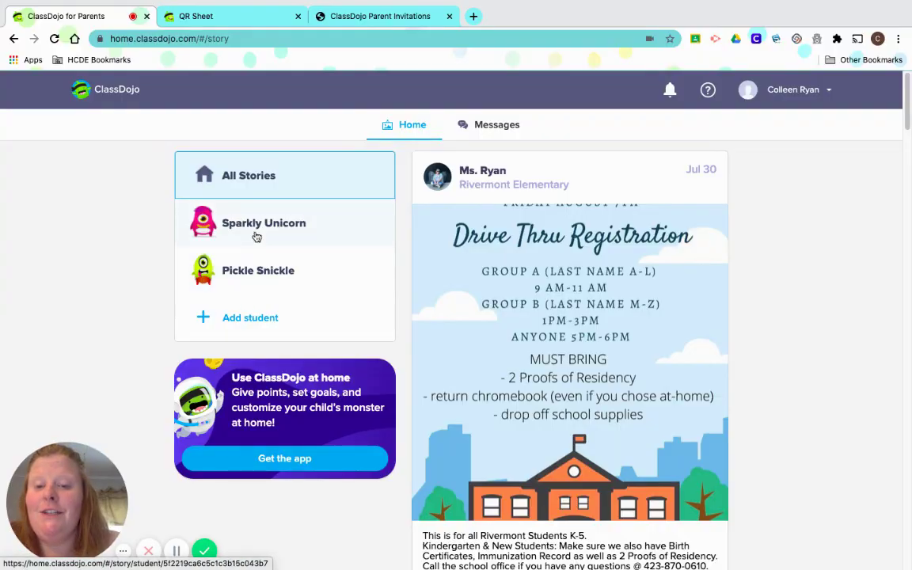
View the individual stories of the previously connected student and of the newly added student.
click(257, 275)
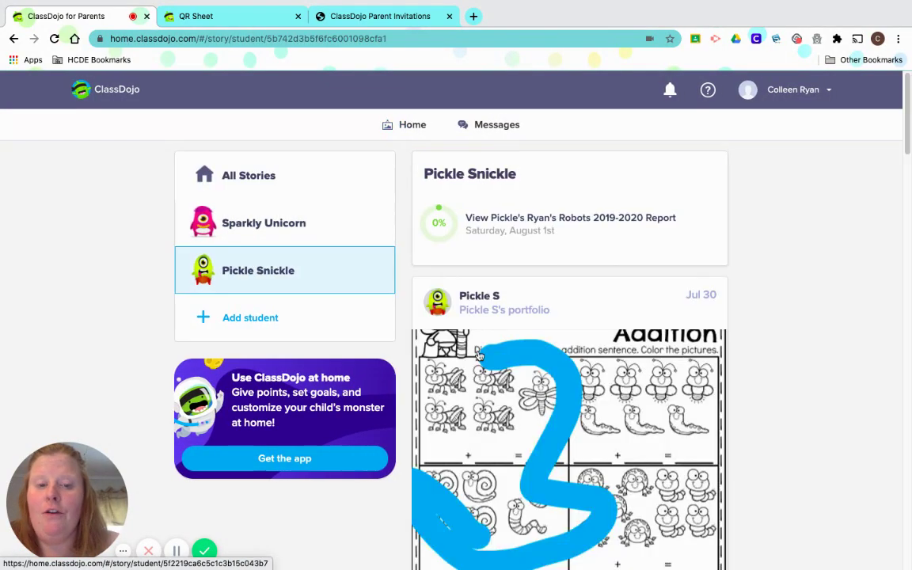
scroll(370, 312, down, 3)
scroll(370, 313, up, 3)
click(300, 226)
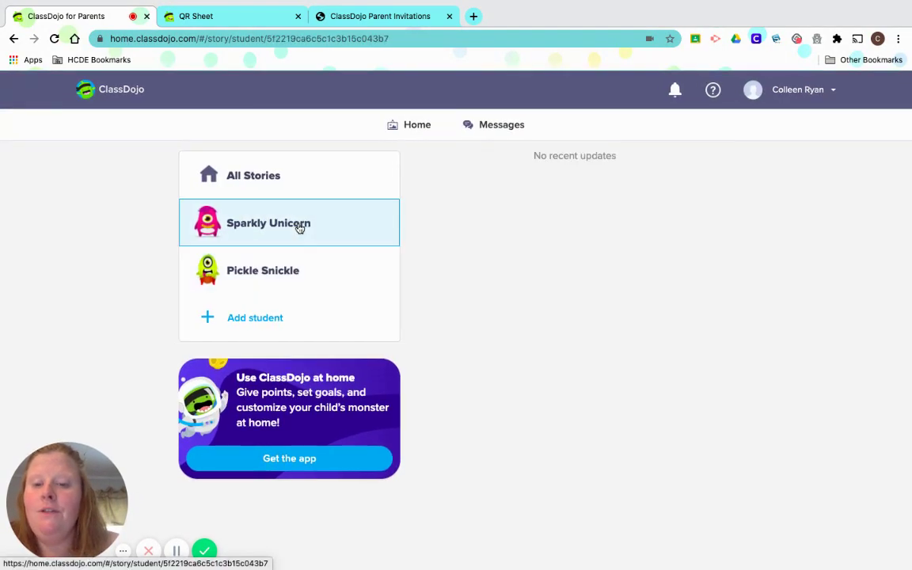
Look through the teacher conversations and connected classes in Messages, and return to the home feed.
click(498, 127)
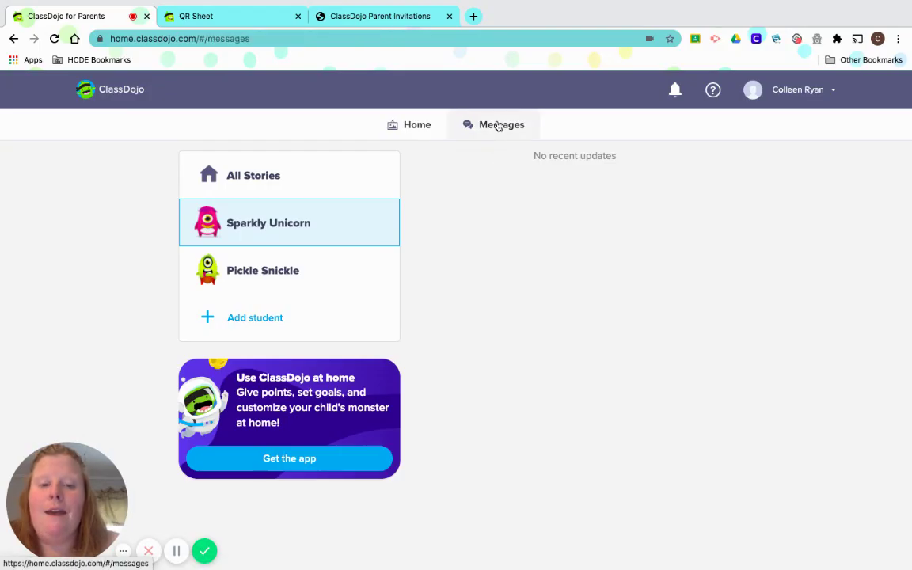
scroll(142, 293, down, 5)
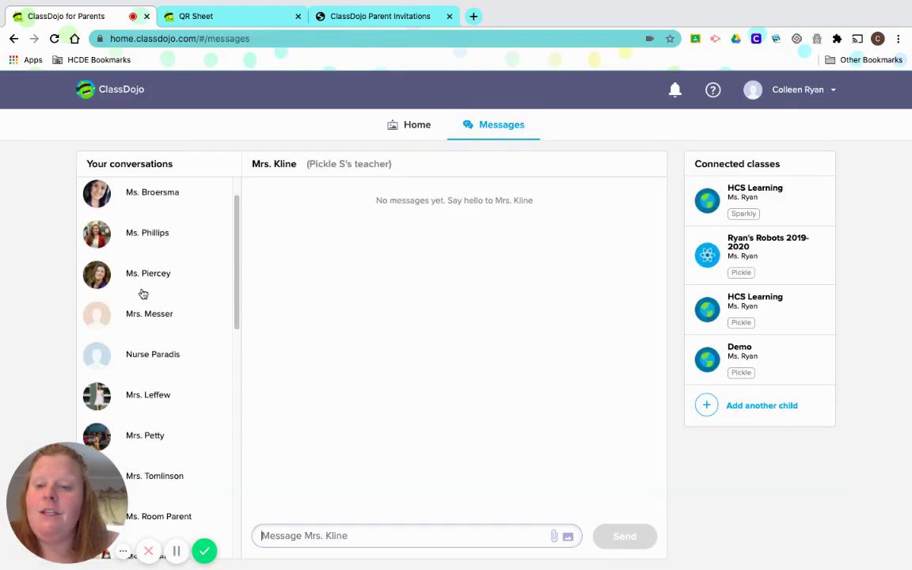
scroll(143, 292, up, 5)
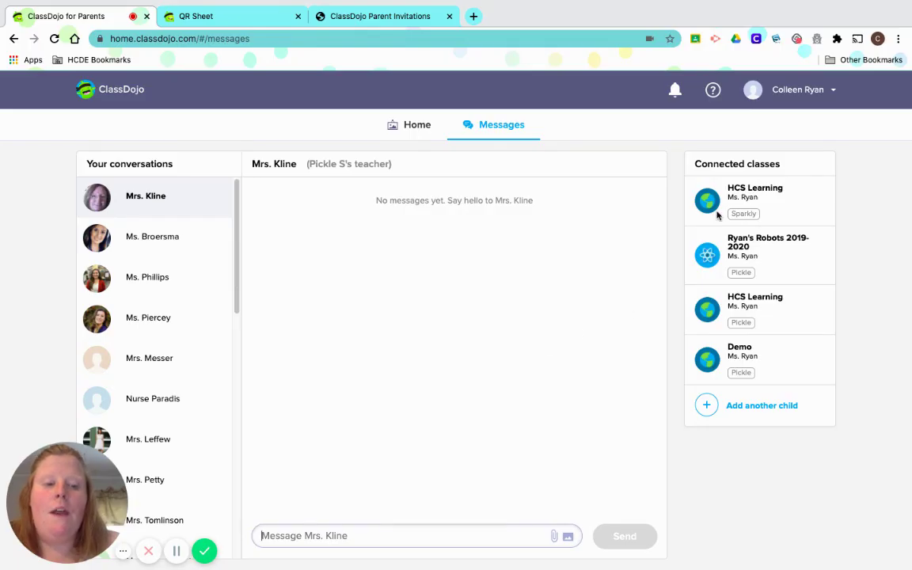
click(393, 129)
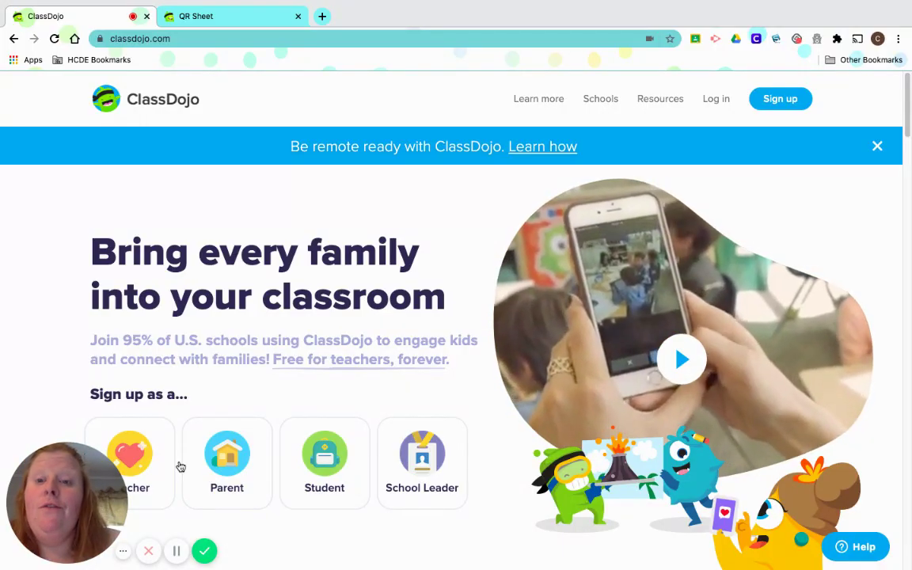
Go back to the QR Sheet and examine the login poster's QR code and student sign-in instructions.
click(228, 15)
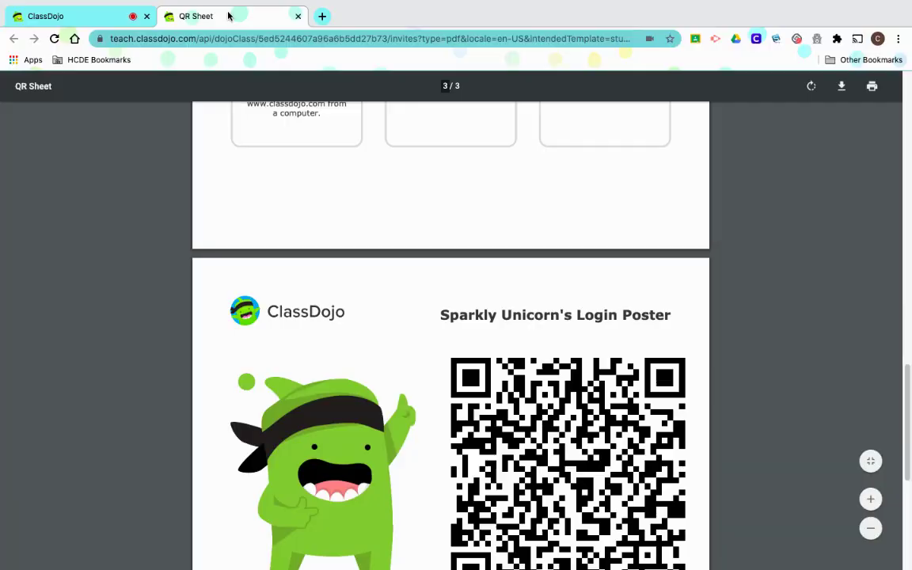
scroll(274, 287, down, 3)
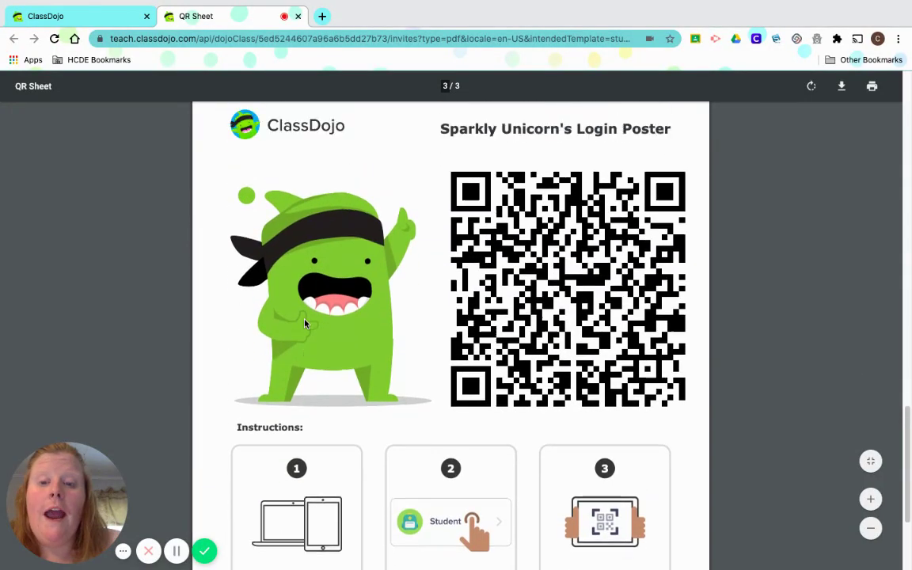
scroll(274, 287, up, 1)
scroll(348, 406, down, 1)
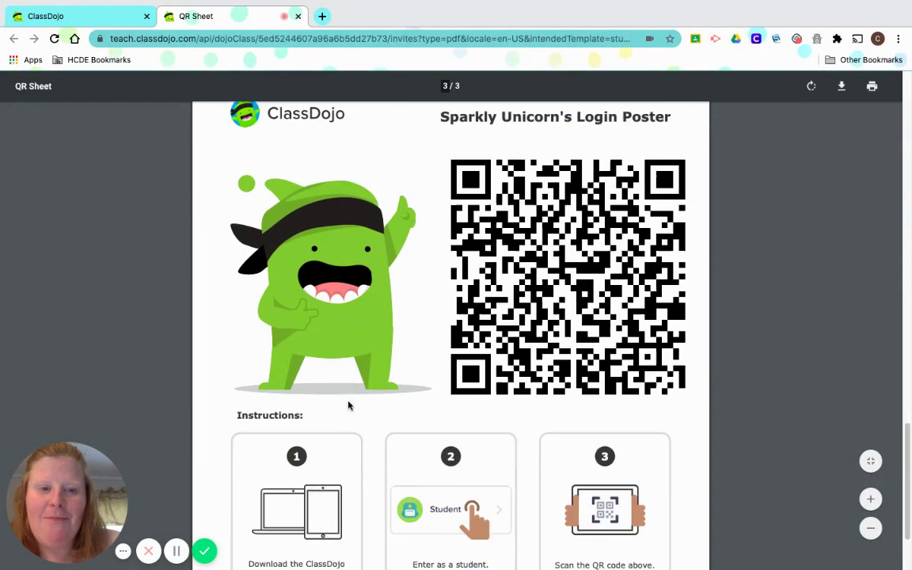
Log in to ClassDojo as a student by scanning the class QR code, allowing the site to use the camera.
scroll(454, 337, up, 1)
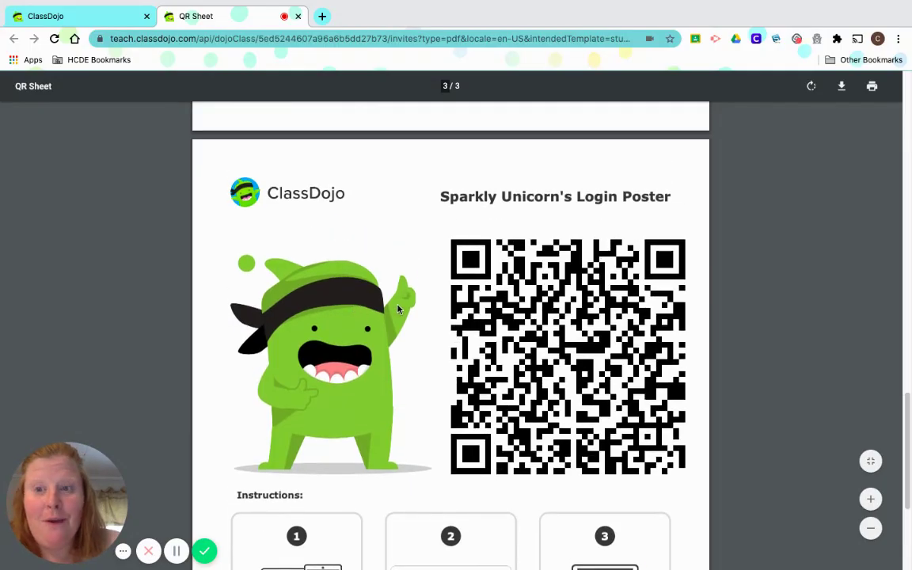
click(96, 18)
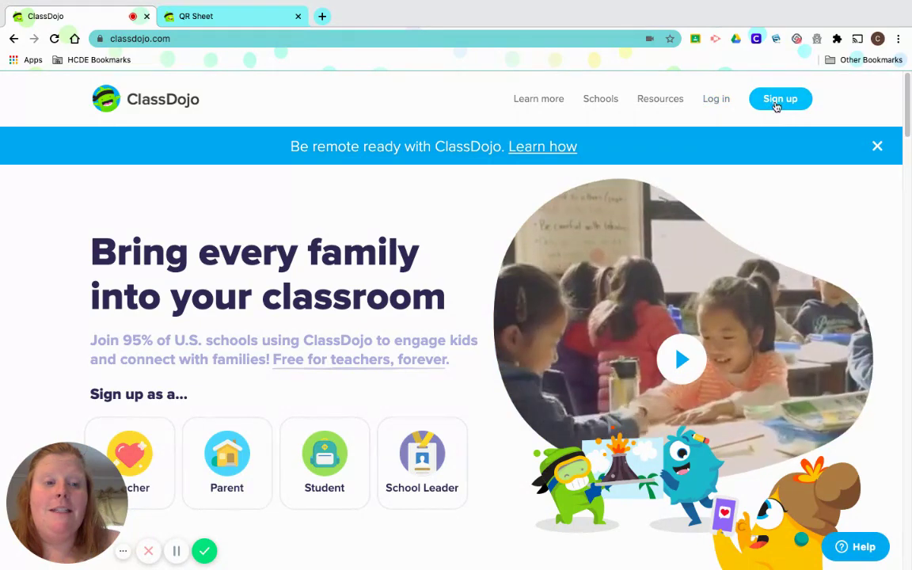
click(714, 99)
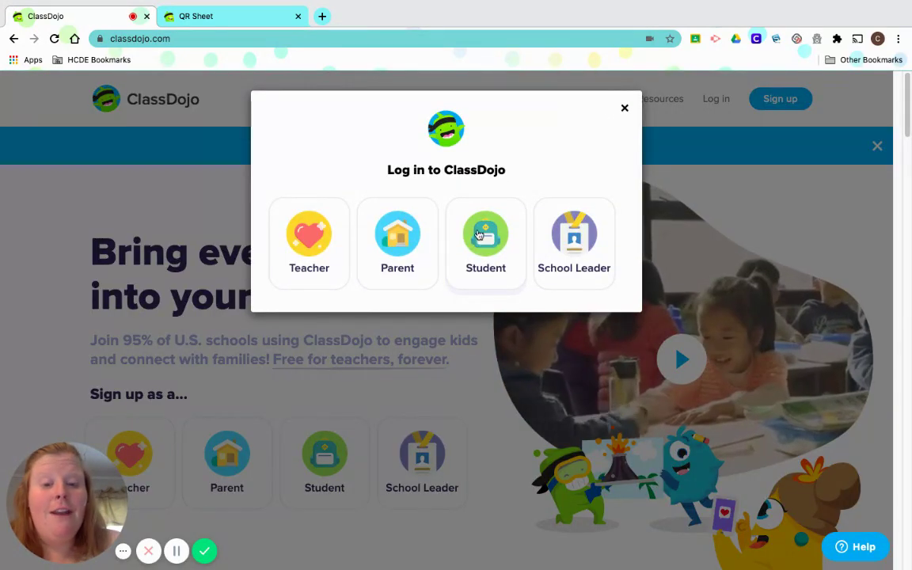
click(479, 244)
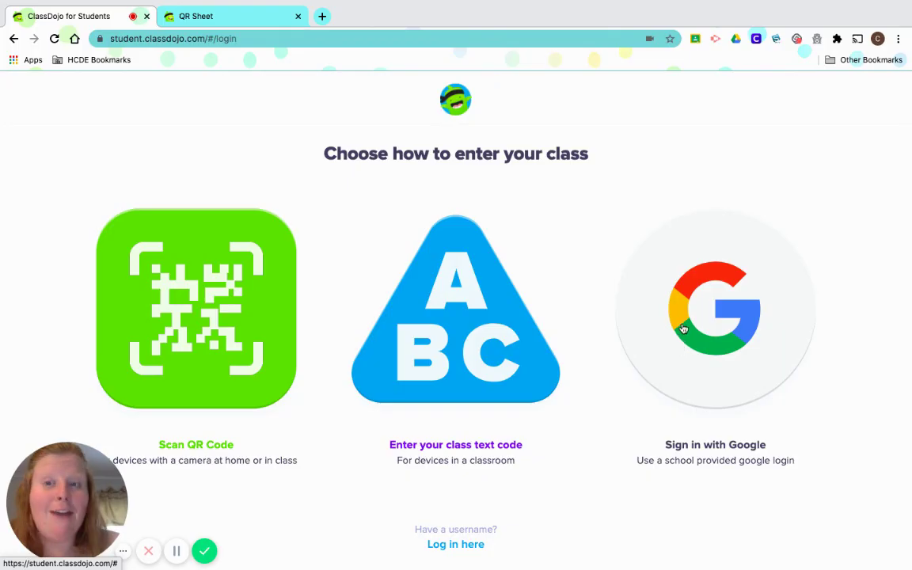
click(183, 315)
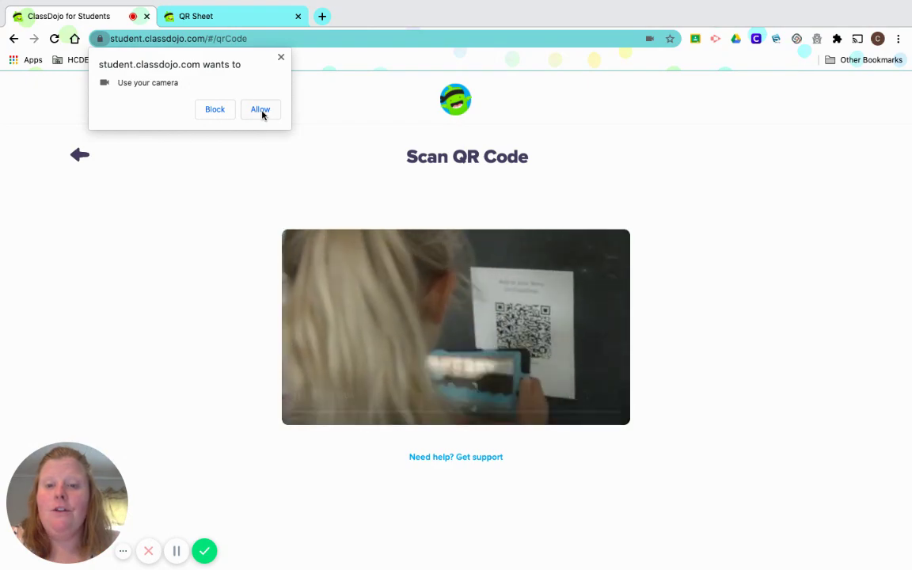
click(262, 111)
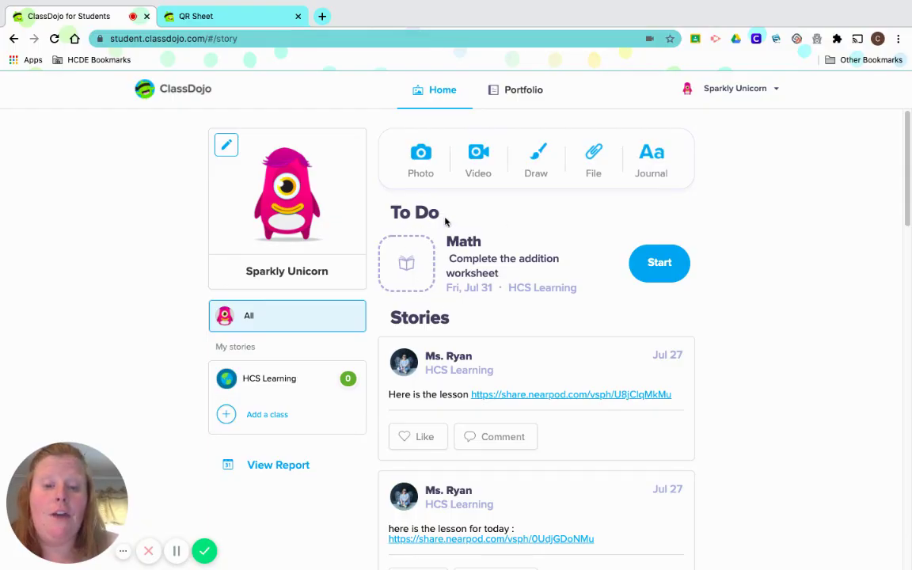
Browse the teacher's posts in the student Stories feed, view the student's portfolio page, and return to the home feed.
scroll(428, 277, down, 1)
scroll(438, 279, down, 5)
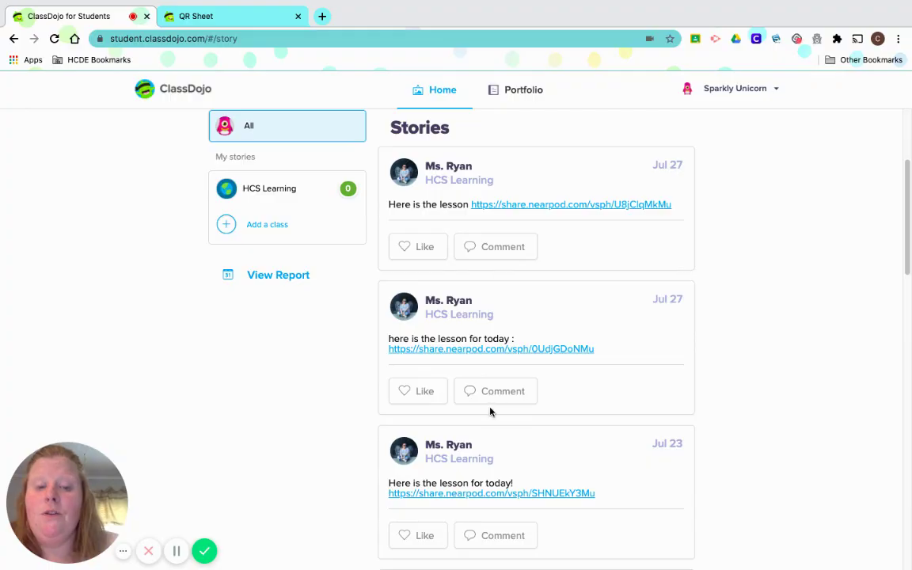
scroll(491, 411, down, 7)
scroll(490, 411, up, 5)
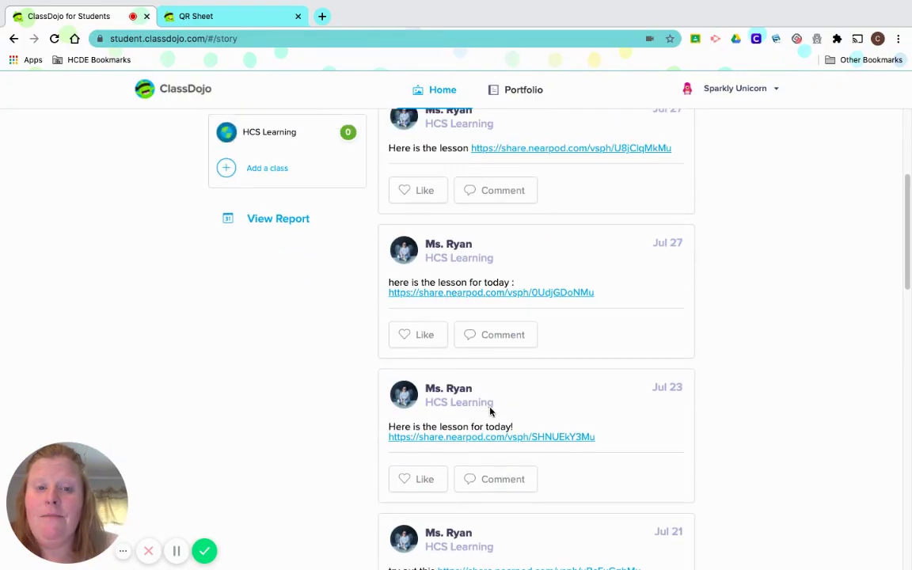
scroll(491, 411, up, 6)
click(511, 93)
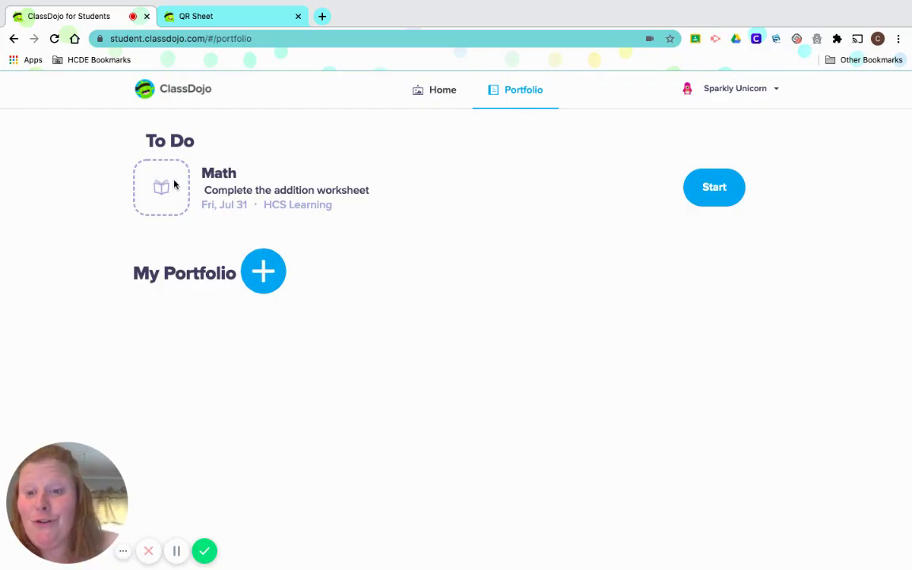
click(436, 95)
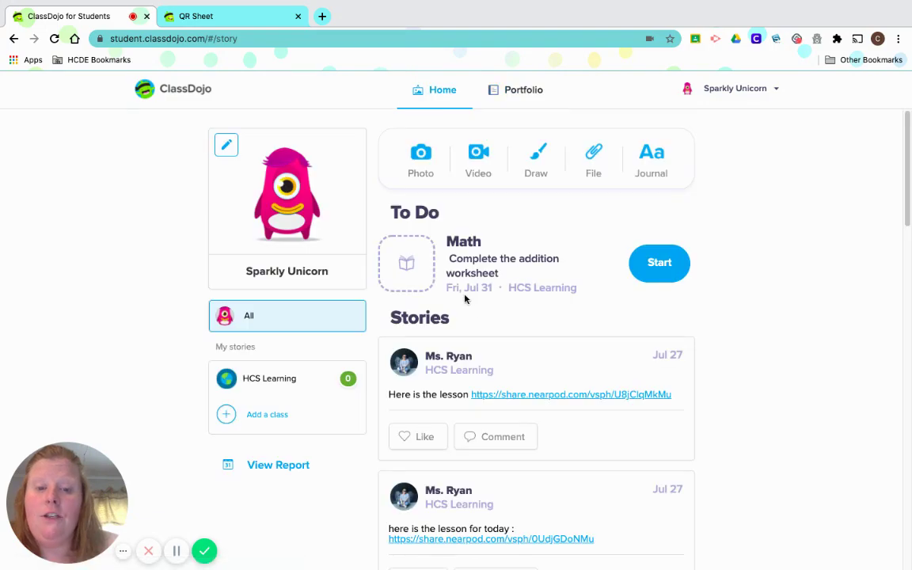
Start the Math assignment and handwrite 4, 1 and 5 in the blanks of the first addition problem.
click(654, 265)
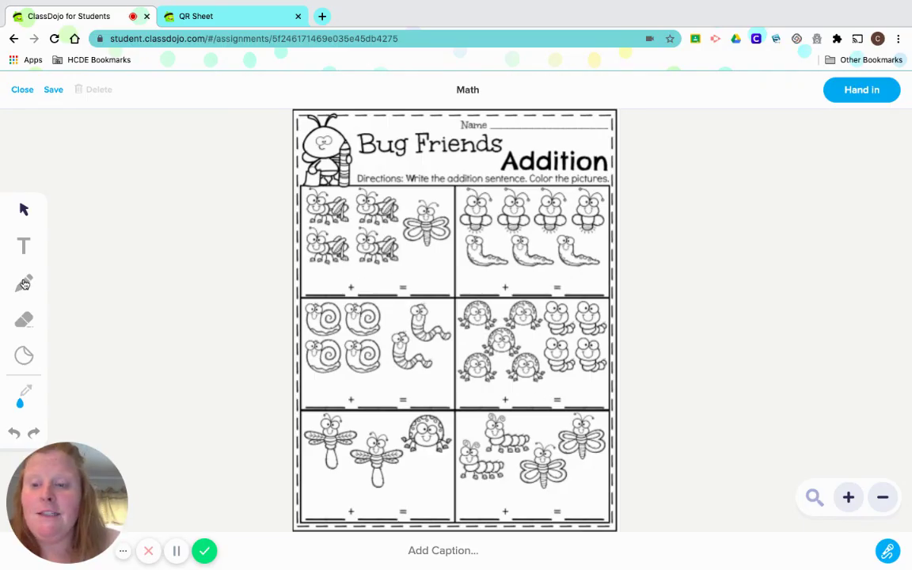
click(24, 283)
drag(317, 271, 374, 294)
drag(436, 270, 421, 291)
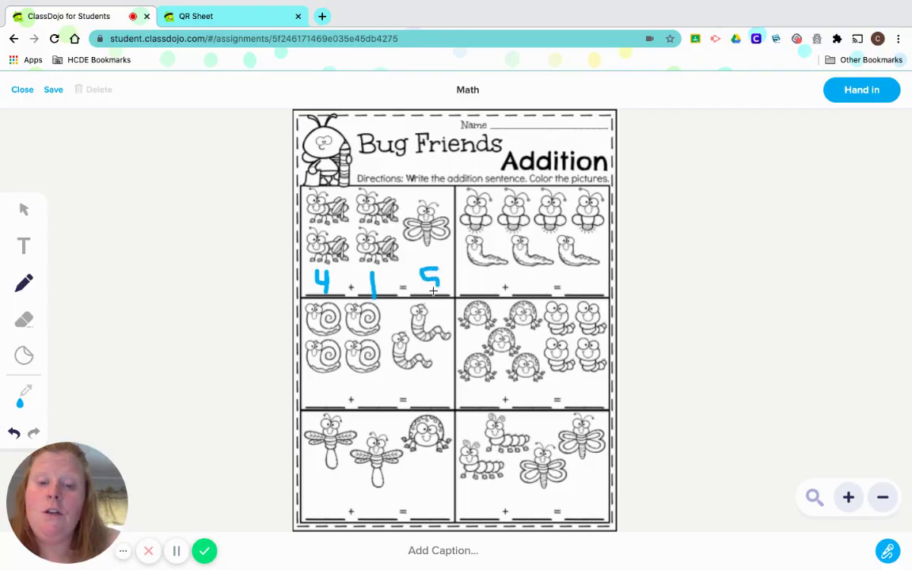
Caption the worksheet "This is my work!" and hand in the assignment.
click(431, 550)
text(This )
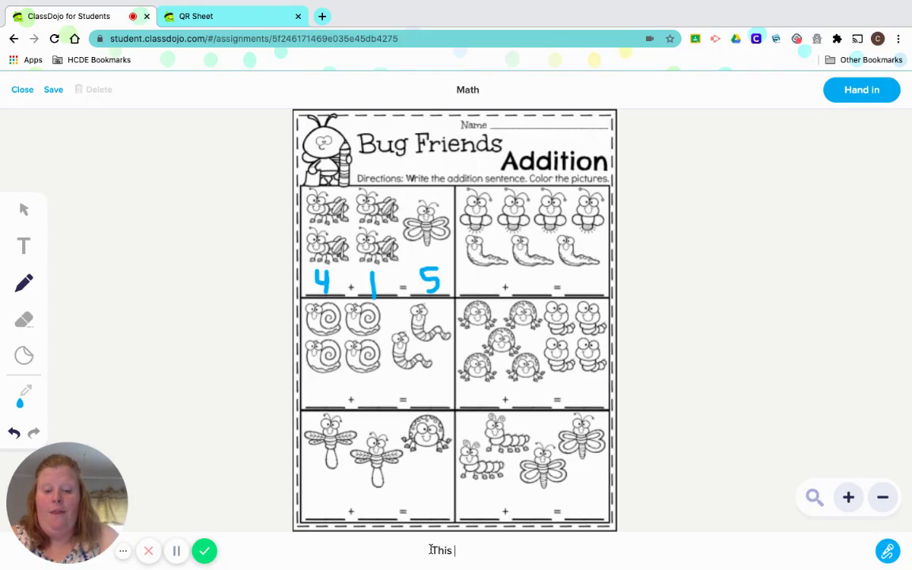
text(is my )
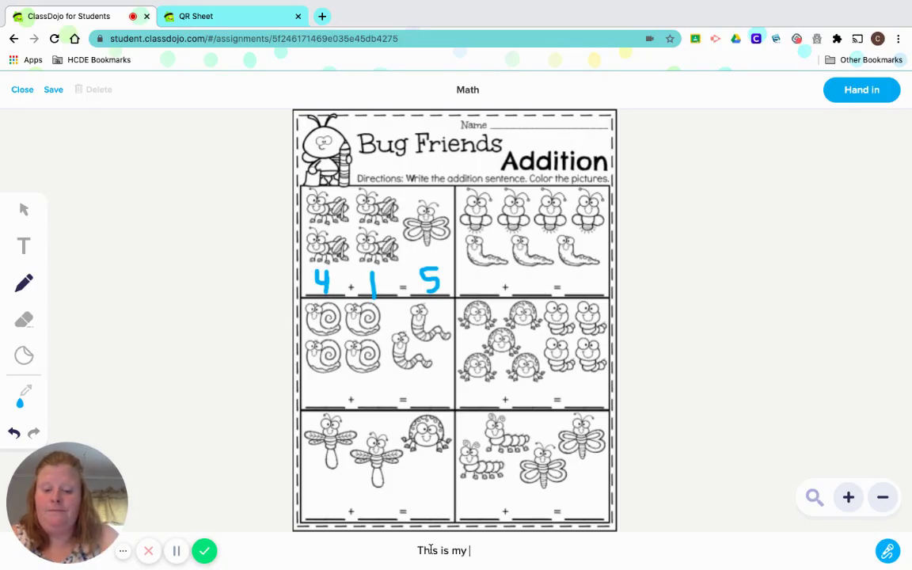
text(work!)
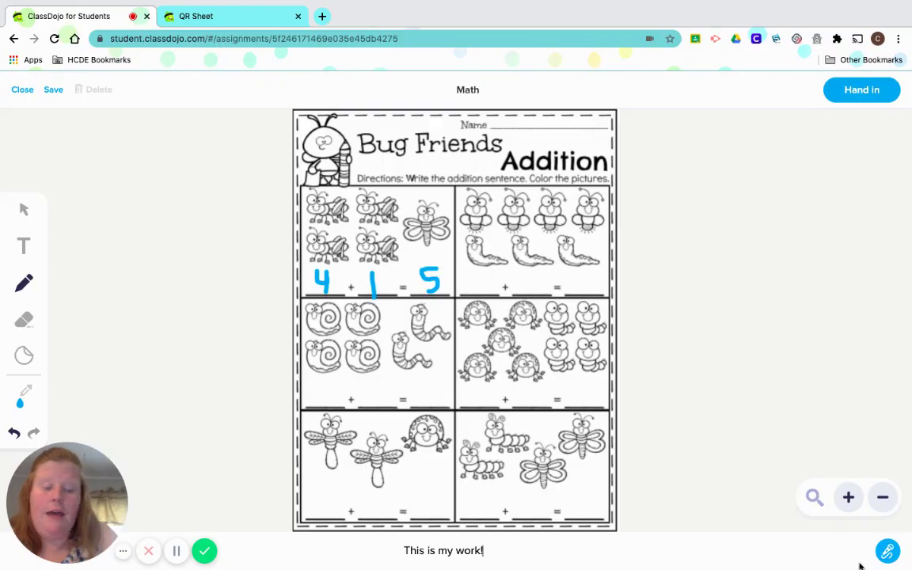
click(846, 94)
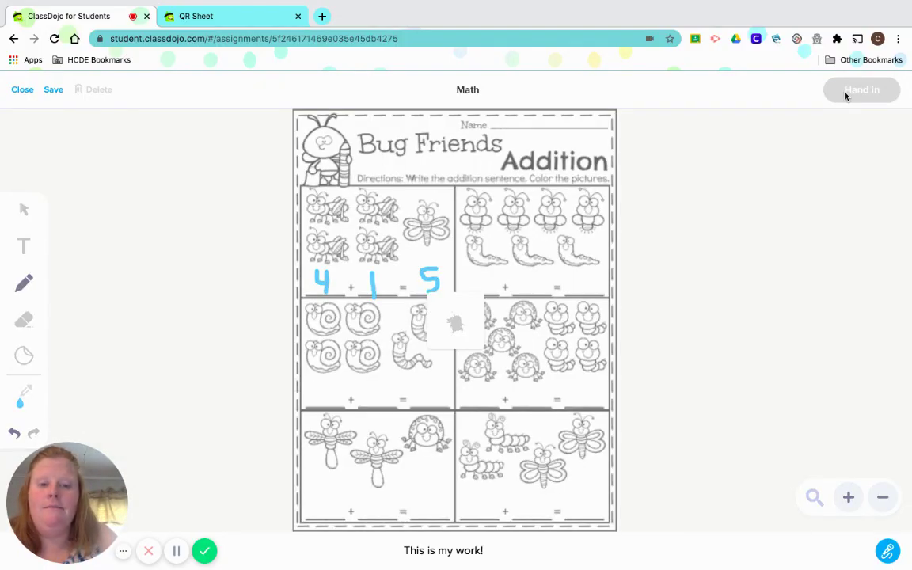